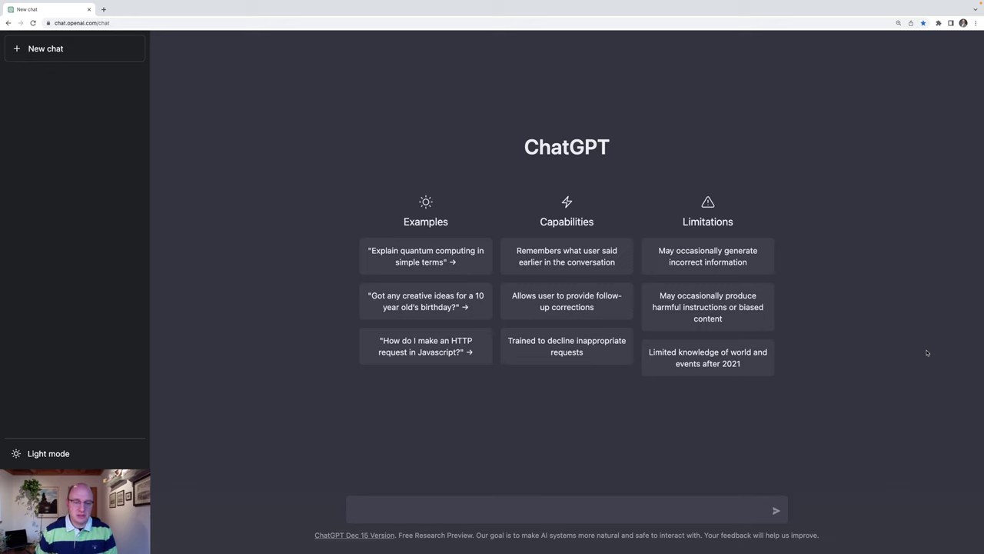
Send the prepared request for a four-task, calculation-focused Thermodynamics exam for second-semester Erneuerbare Energien.
{"action": "type", "text": "Erstelle mir eine Klausur zur Vorlesung “Thermodynamik” aus dem 2. Semester des Bachelorstudiengangs „Erneuerbare Energien“. In der Klausur soll es 4 Aufgaben geben. Mindestens 3 Aufgaben sollen Rechenaufgaben sein. Als Hilfsmittel sind ein Taschenrechner und eine einseitige Formelsammlung zugelassen."}
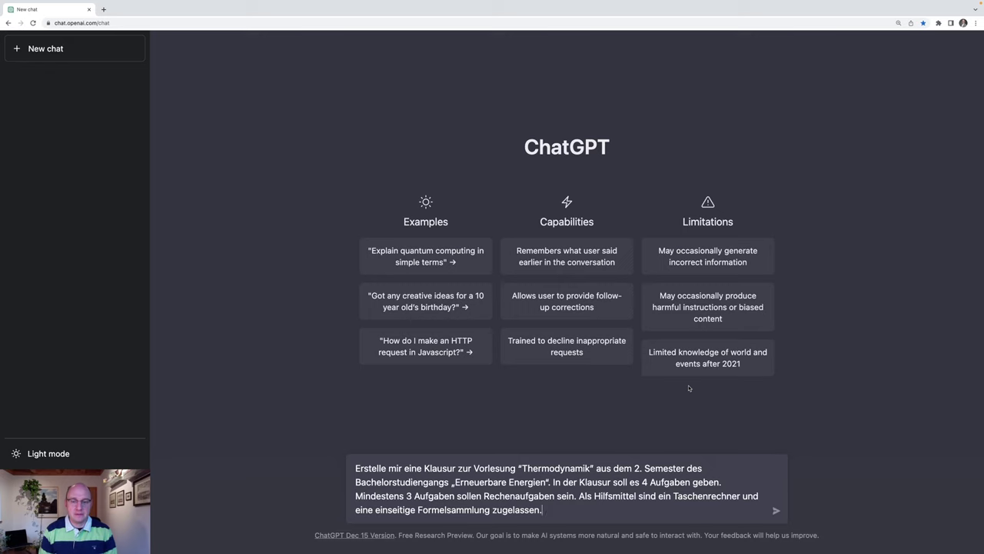
{"action": "key", "text": "Return"}
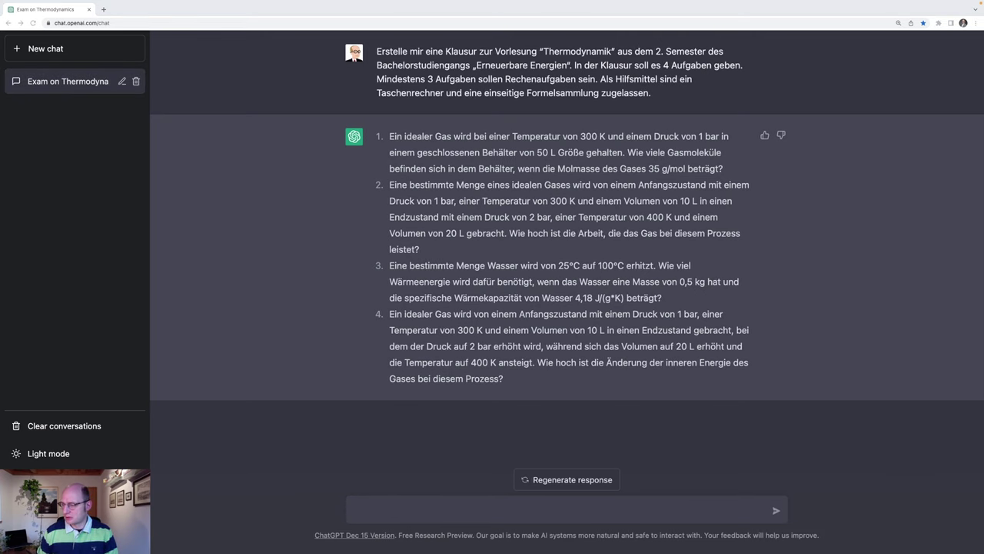
Ask ChatGPT: 'Ergänze eine schwere Aufgabe zum Carnot-Kreisprozess.'.
{"action": "left_click", "coordinate": [547, 510]}
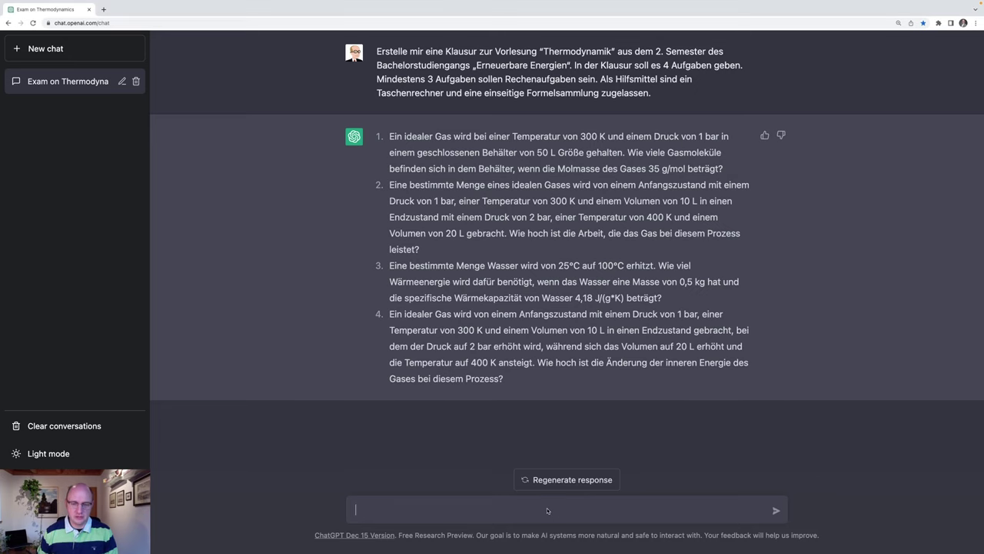
{"action": "type", "text": "Ergänze eine schwere Aufgabe zum Carnot-Kreisprozess."}
{"action": "key", "text": "Return"}
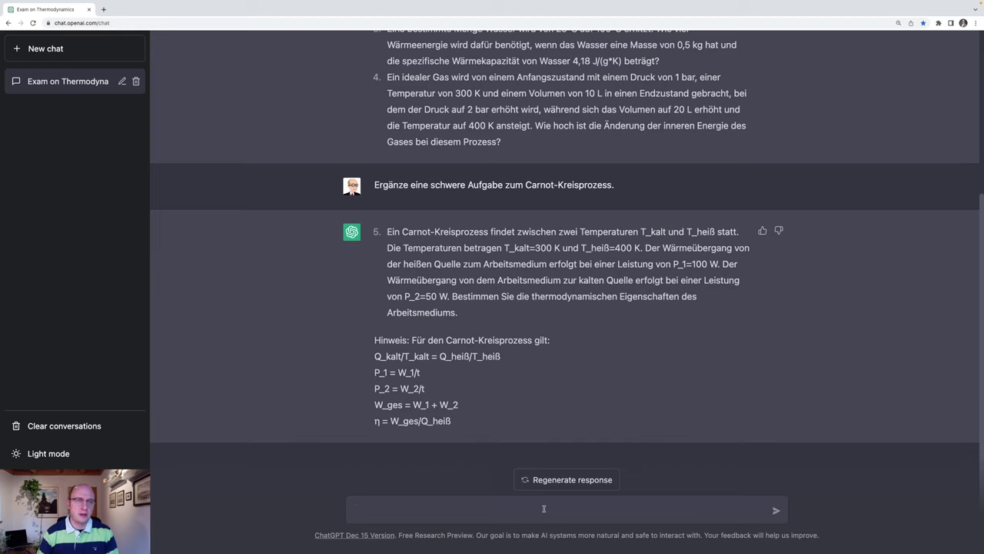
Request an Ablaufplan for the 'Windenergie' module in the Erneuerbare Energien bachelor programme.
{"action": "type", "text": "Erstelle einen Ablaufplan für das Modul “Windenergie” im Bachelorstudiengang „Erneuerbare Energien“. Das Semester dauert 15 Wochen."}
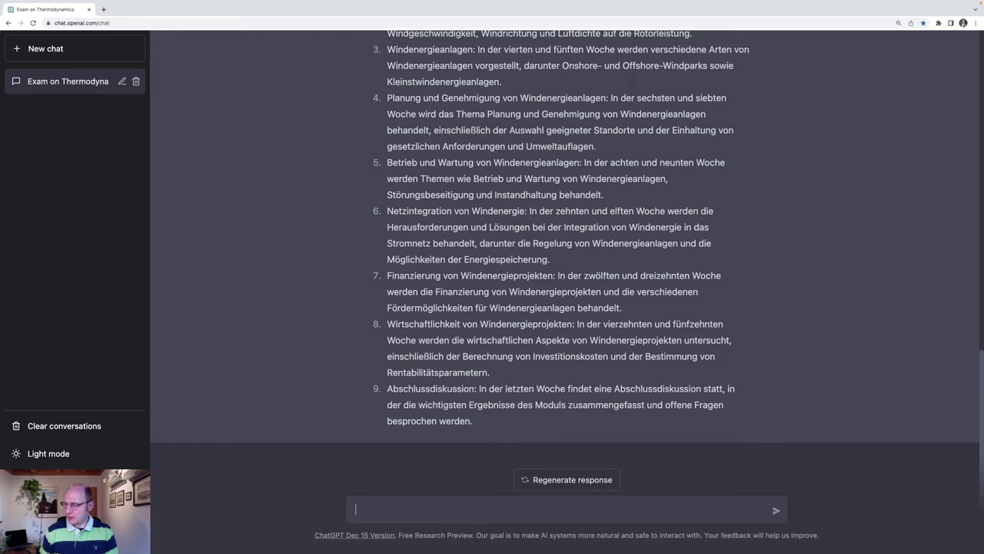
{"action": "key", "text": "super+Tab"}
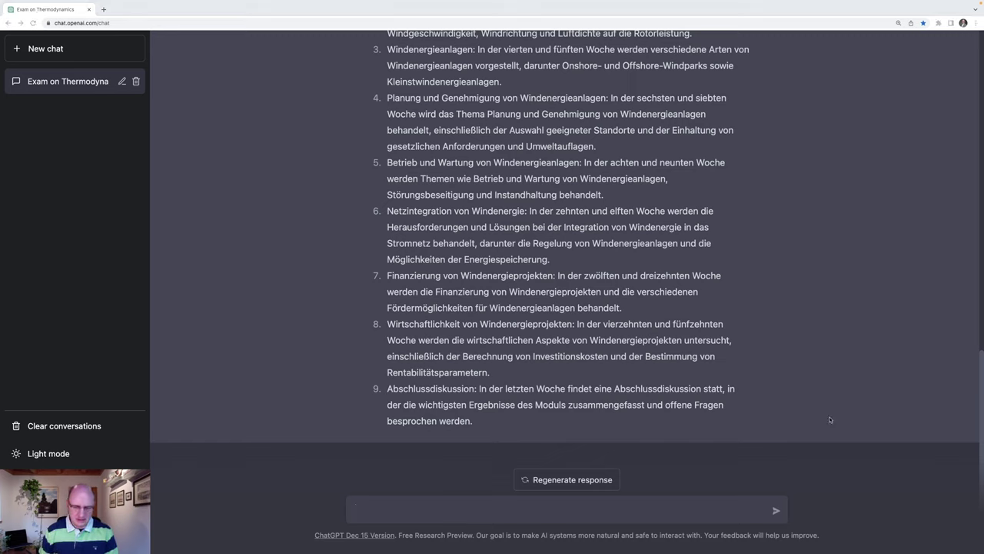
Ask for the lecture contents 'für Woche 7-8', then remove a stray letter from the message box.
{"action": "left_click", "coordinate": [466, 515]}
{"action": "type", "text": "Erstelle mir die Vorlesungsinhalte für Woche 7-8."}
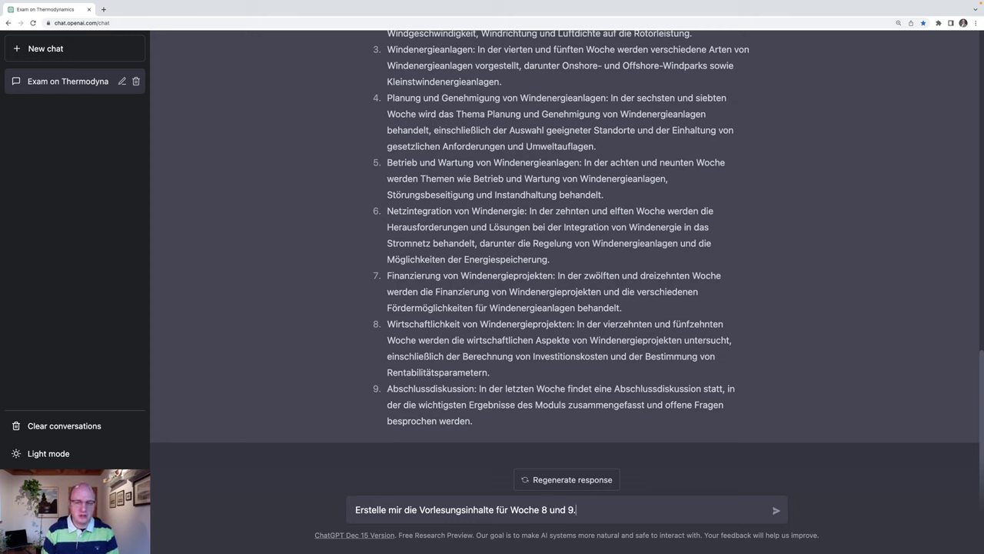
{"action": "key", "text": "Return"}
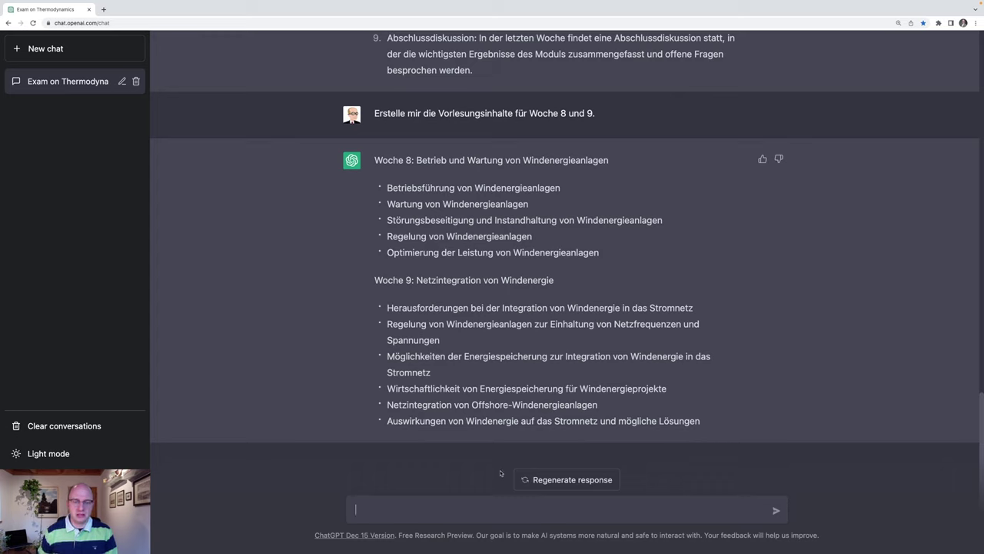
{"action": "type", "text": "a"}
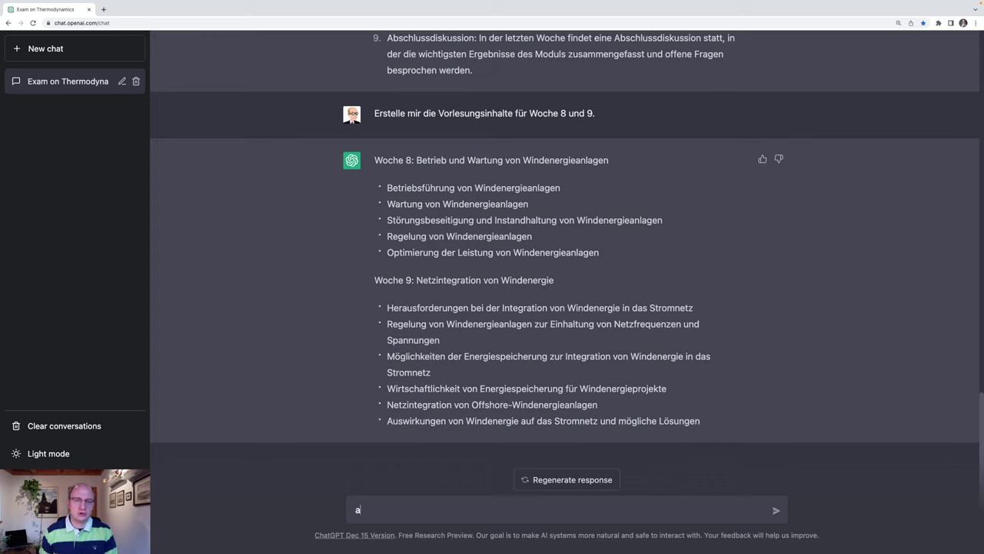
{"action": "key", "text": "BackSpace"}
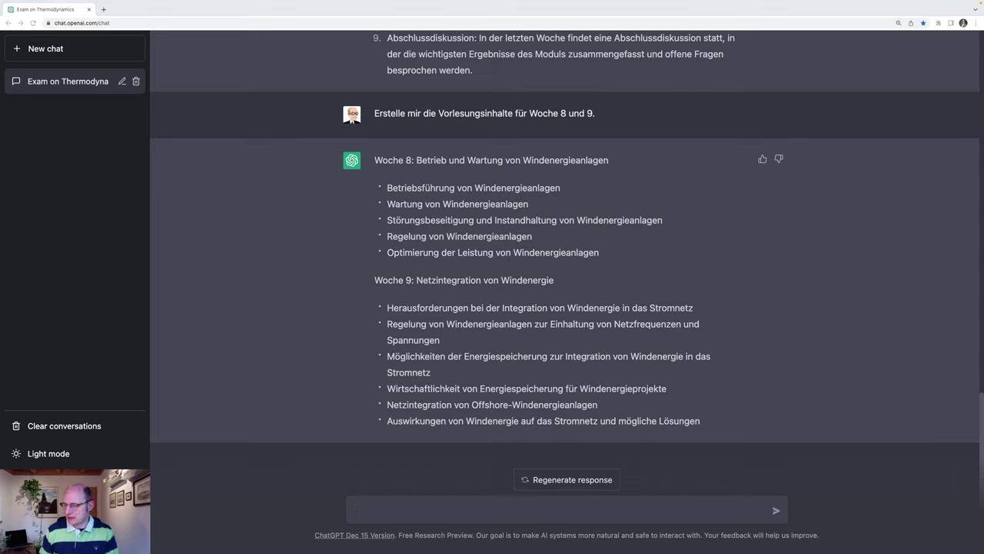
{"action": "left_click", "coordinate": [539, 509]}
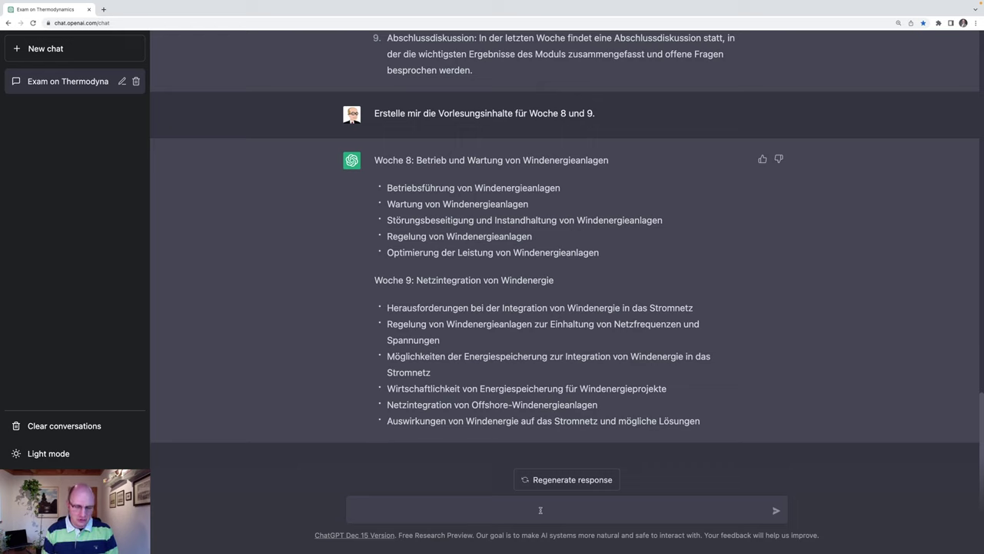
Request a Modulhandbuch module description for the 'Windenergie' lecture.
{"action": "type", "text": "Erstelle eine Modulbeschreibung für das Modulhandbuch für die Vorlesung \"Windenergie\"."}
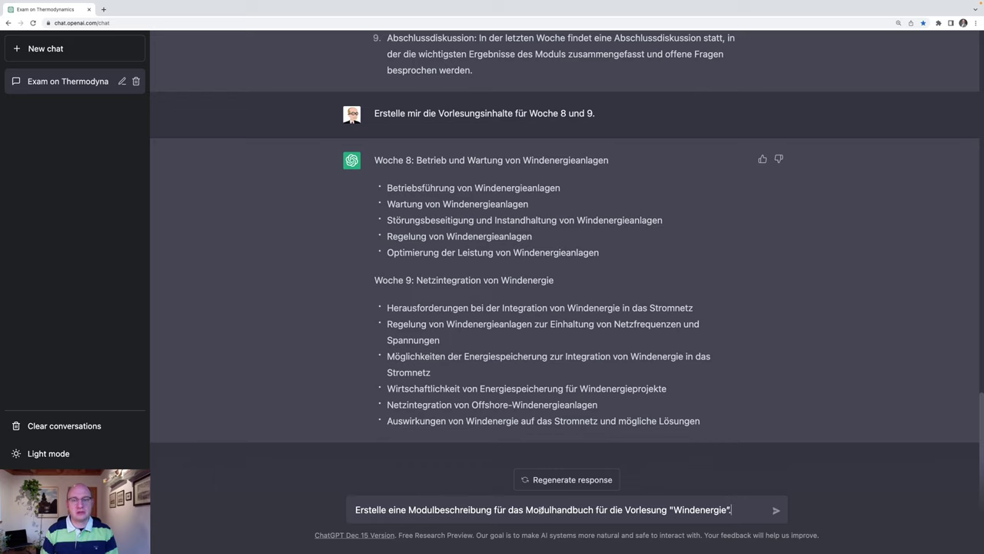
{"action": "key", "text": "Return"}
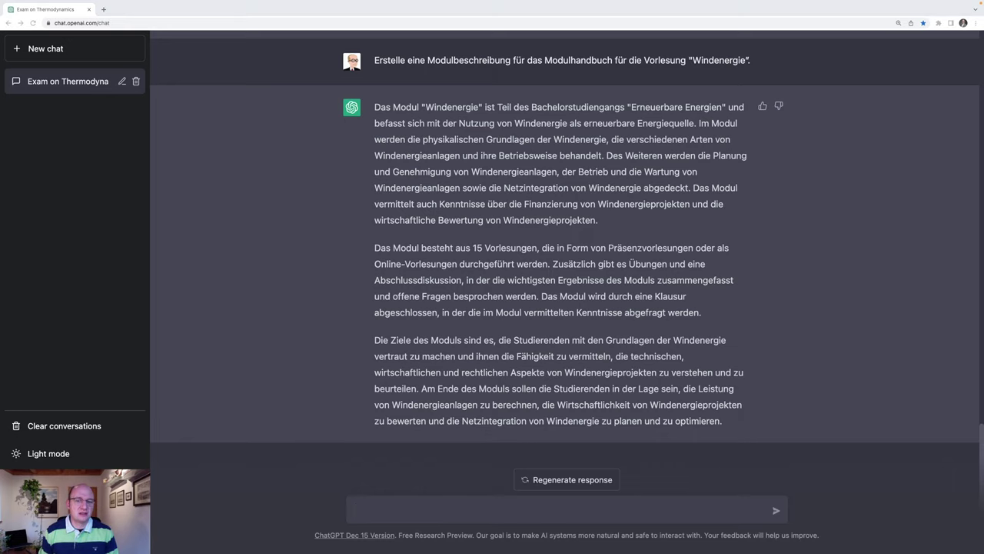
Once the Windenergie module description is complete, place the cursor in the message box.
{"action": "left_click", "coordinate": [523, 520]}
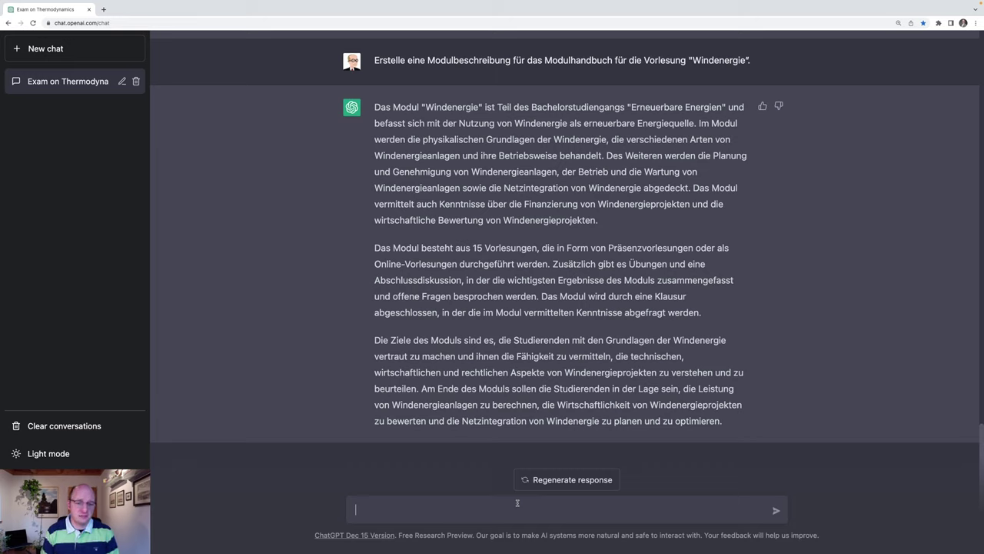
Paste the thesis review prompt and correct 'Zusammenfassen' to 'Zusammenfassung'.
{"action": "type", "text": "Schreibe ein Gutachten für eine Bachelorarbeit mit dem Titel „Der Einsatz der Windenergie in waldreichen Regionen“. Folgende Bewertungen sollen einfließen: - Die Einleitung ist teilweise unpräzise und unsauber formuliert. - Die Methoden sind klar dargelegt. - Die Ergebnisse sind schlüssig und von hoher Qualität. - In der Diskussion fehlt eine ausführliche Auseinandersetzung mit der Fachliteratur. - Die Zusammenfassen stellt die Arbeit kompakt und gut dar. - Die Gesamtnote der Thesis ist „gut“."}
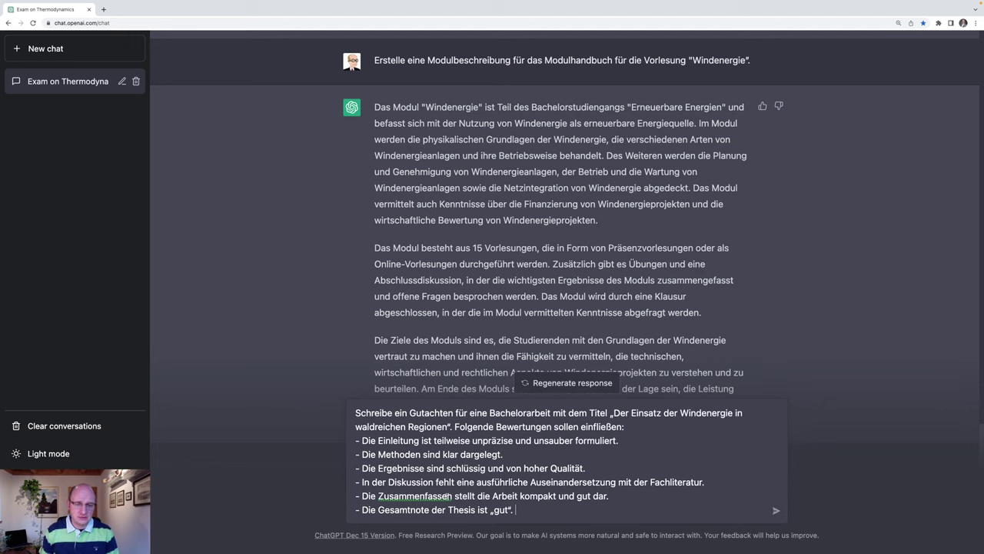
{"action": "left_click", "coordinate": [454, 496]}
{"action": "key", "text": "BackSpace"}
{"action": "key", "text": "BackSpace"}
{"action": "type", "text": "ung"}
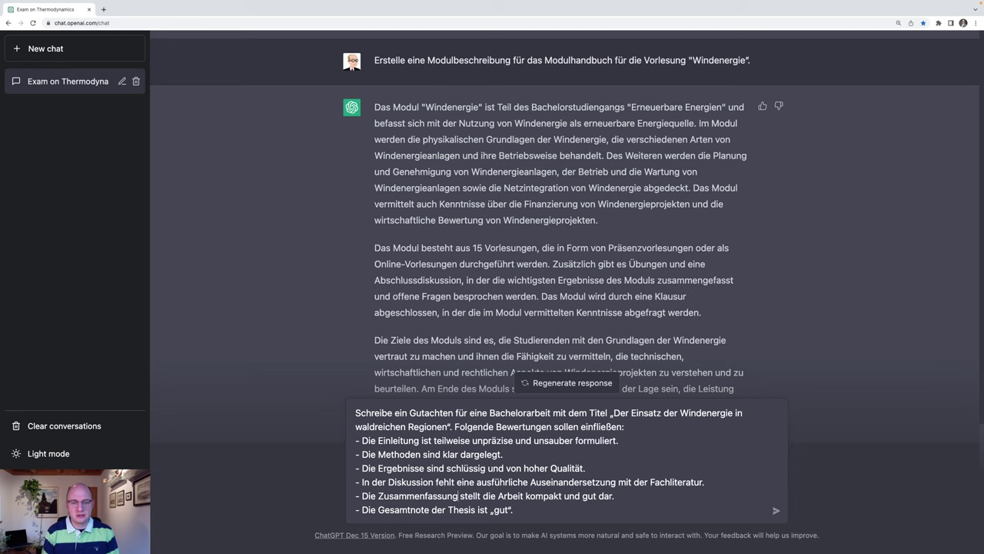
Send the review request for the thesis 'Der Einsatz der Windenergie in waldreichen Regionen'.
{"action": "key", "text": "Return"}
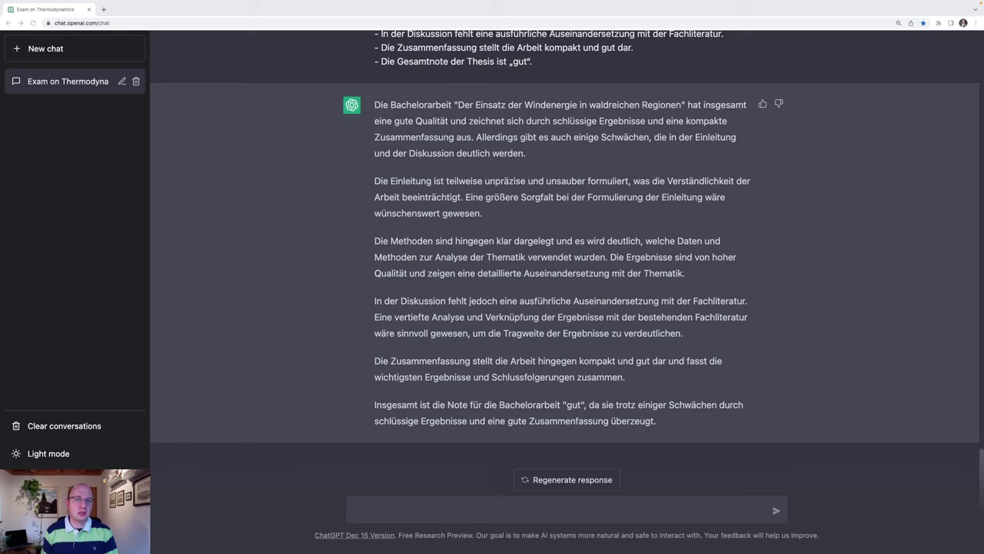
Send the student's enquiry email with a request for a friendly reply pointing to the programme website.
{"action": "left_click", "coordinate": [416, 510]}
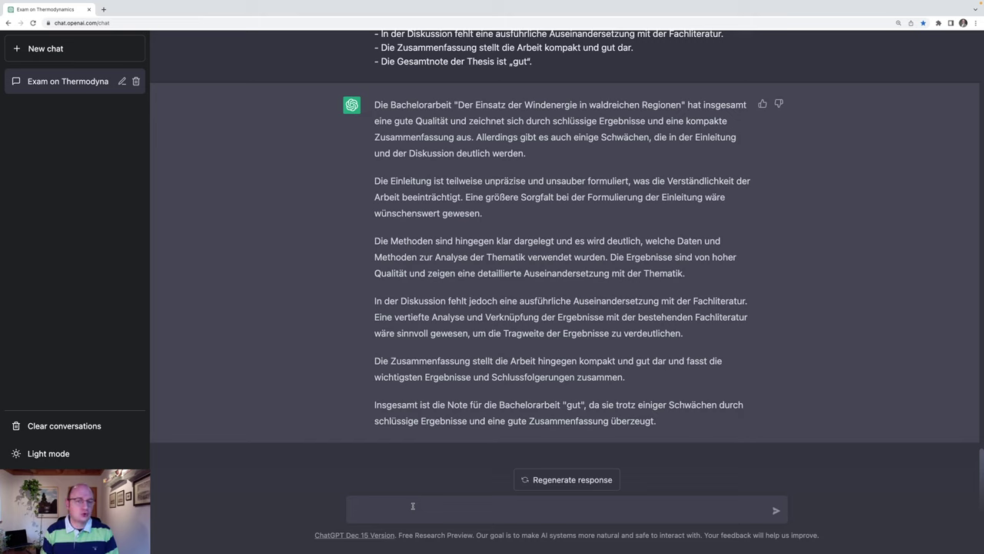
{"action": "key", "text": "ctrl+v"}
{"action": "scroll", "coordinate": [458, 477], "scroll_direction": "up", "scroll_amount": 2}
{"action": "scroll", "coordinate": [458, 477], "scroll_direction": "up", "scroll_amount": 5}
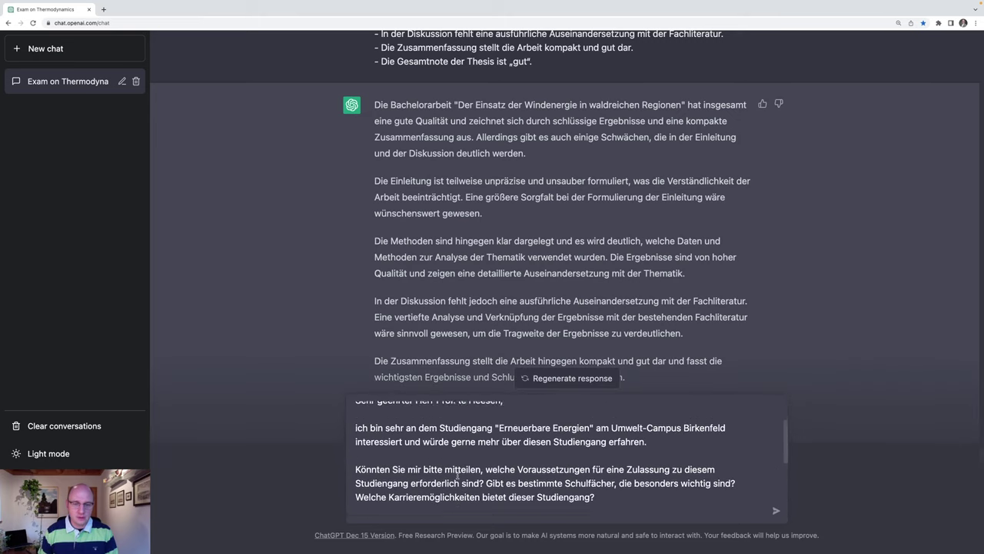
{"action": "scroll", "coordinate": [457, 477], "scroll_direction": "up", "scroll_amount": 2}
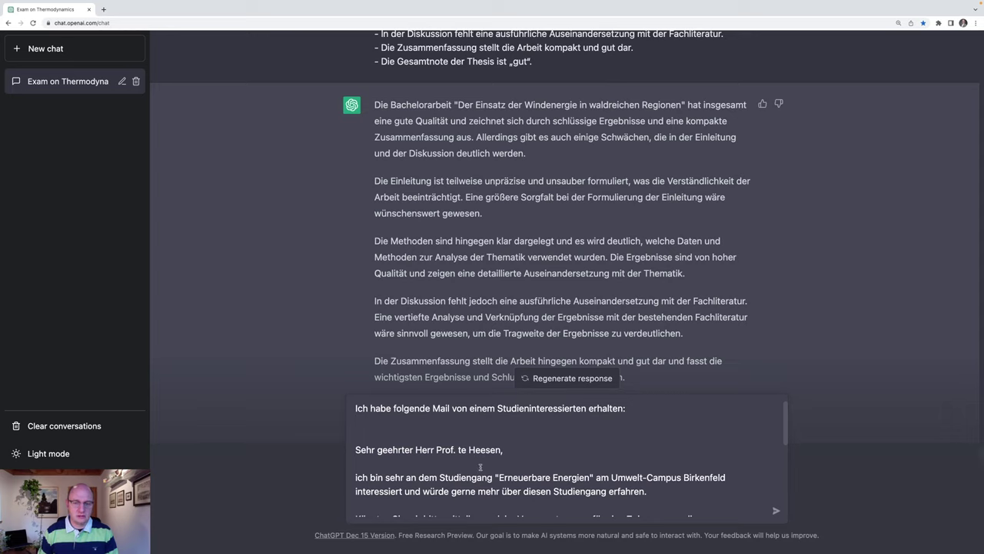
{"action": "scroll", "coordinate": [481, 467], "scroll_direction": "down", "scroll_amount": 2}
{"action": "scroll", "coordinate": [499, 471], "scroll_direction": "down", "scroll_amount": 2}
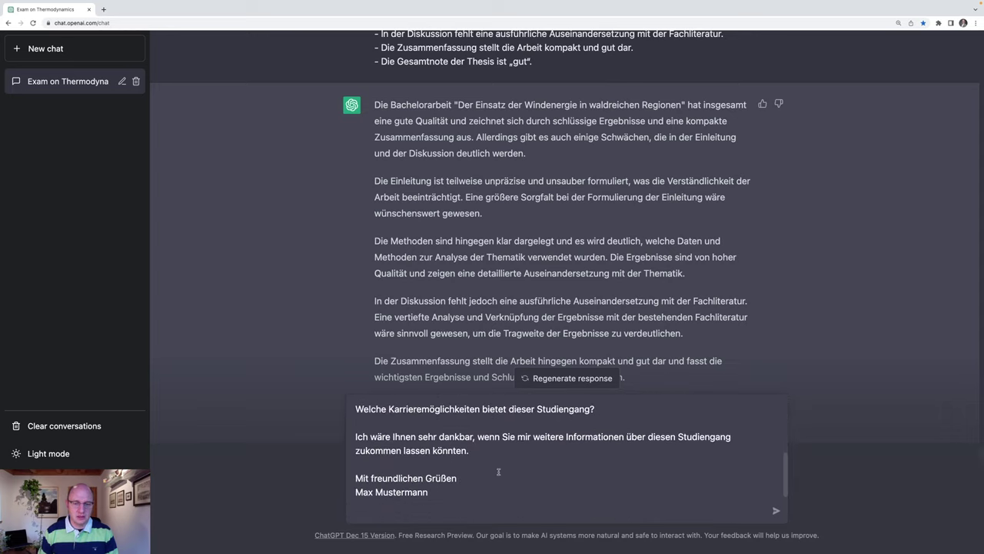
{"action": "key", "text": "shift+Return"}
{"action": "key", "text": "shift+Return"}
{"action": "key", "text": "shift+Return"}
{"action": "type", "text": "Verfasse eine freundliche Antwort an den Studenten mit dem Hinweis, dass sämtliche Informationen auf der Webseite www.umwelt-campus.de/erneuerbare-energien zu finden sind und"}
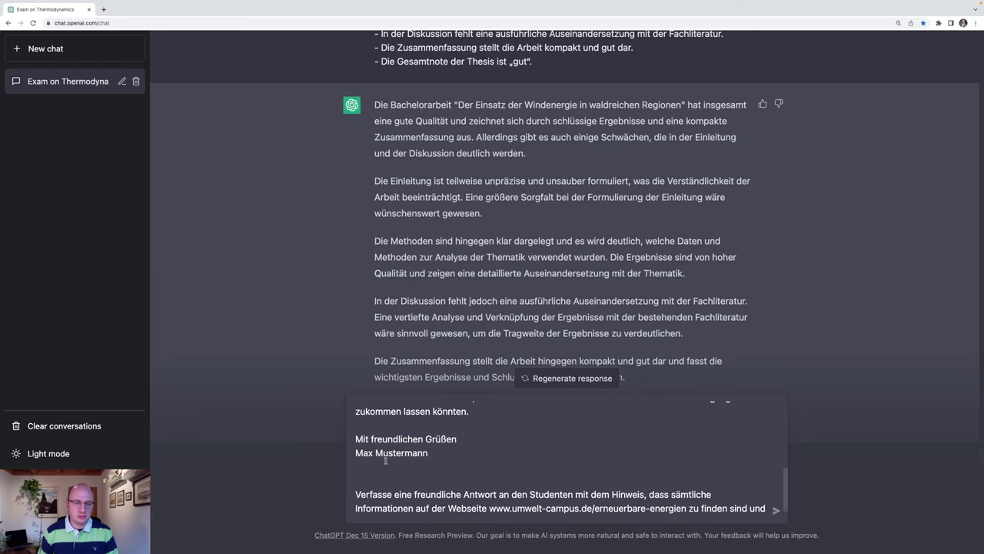
{"action": "type", "text": " er sich gerne telefonisch bei Rückfragen melden kann."}
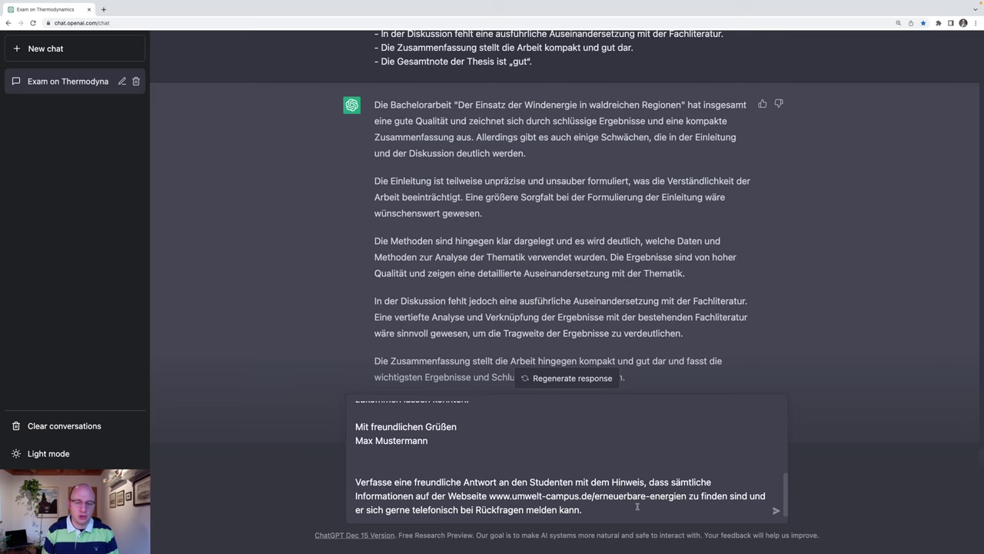
{"action": "key", "text": "Return"}
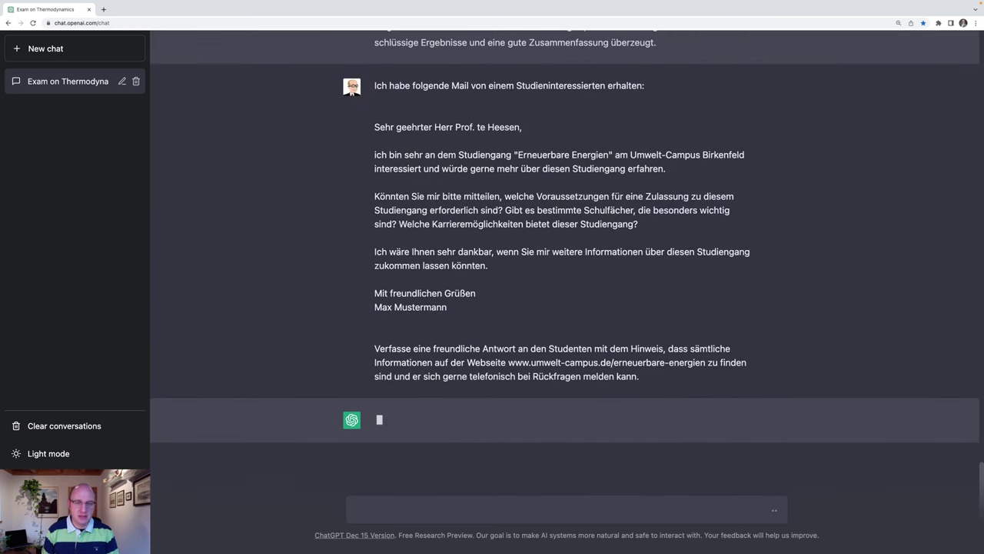